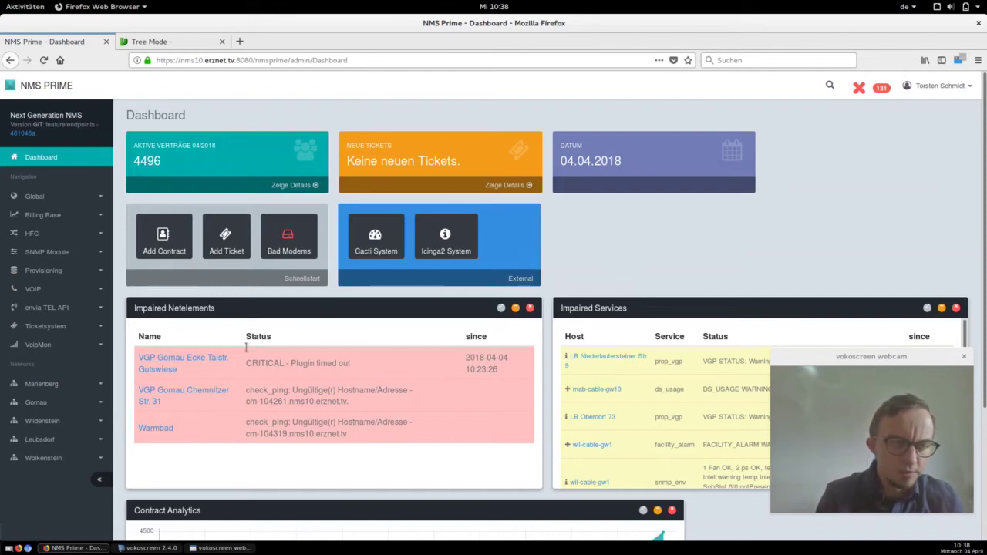
Expand Gornau under Networks and open the Gornau network's entity relation diagram
click(59, 403)
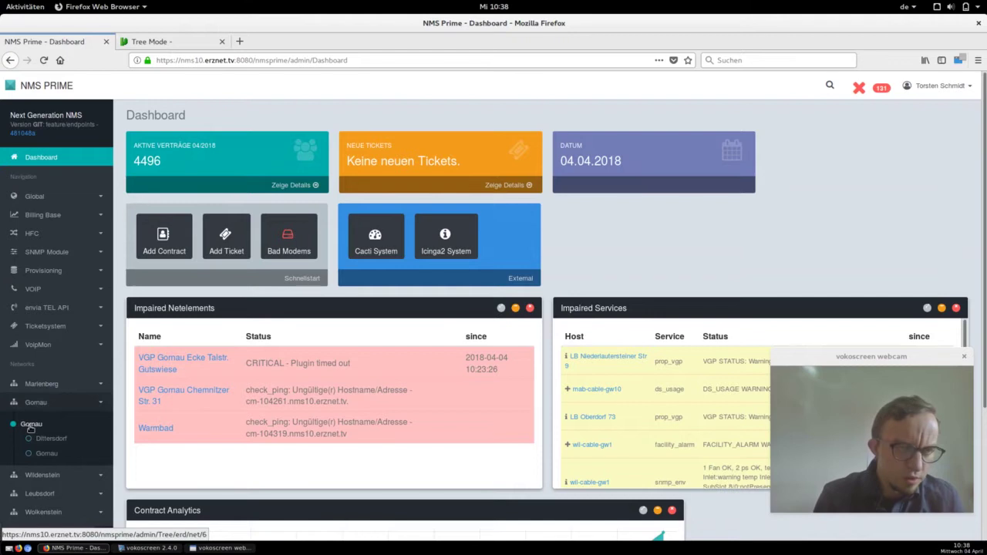
click(37, 426)
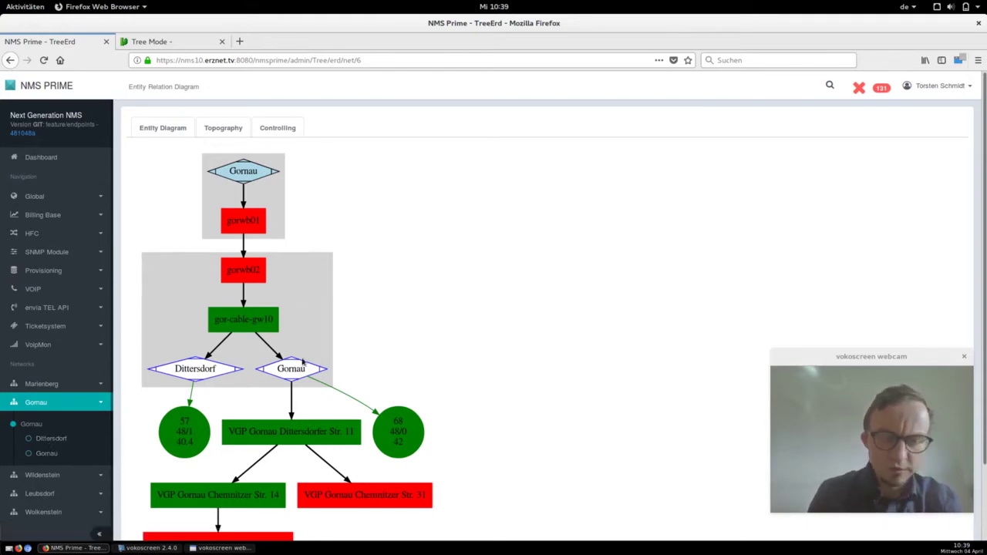
Open gor-cable-gw10's Controlling tab and review its downstream and upstream channel tables
click(262, 320)
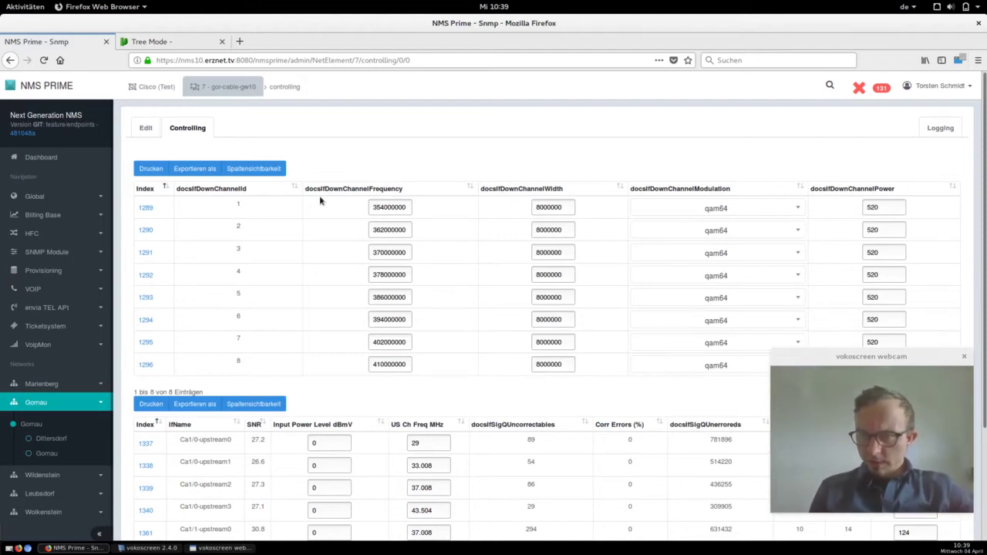
scroll(320, 200, down, 3)
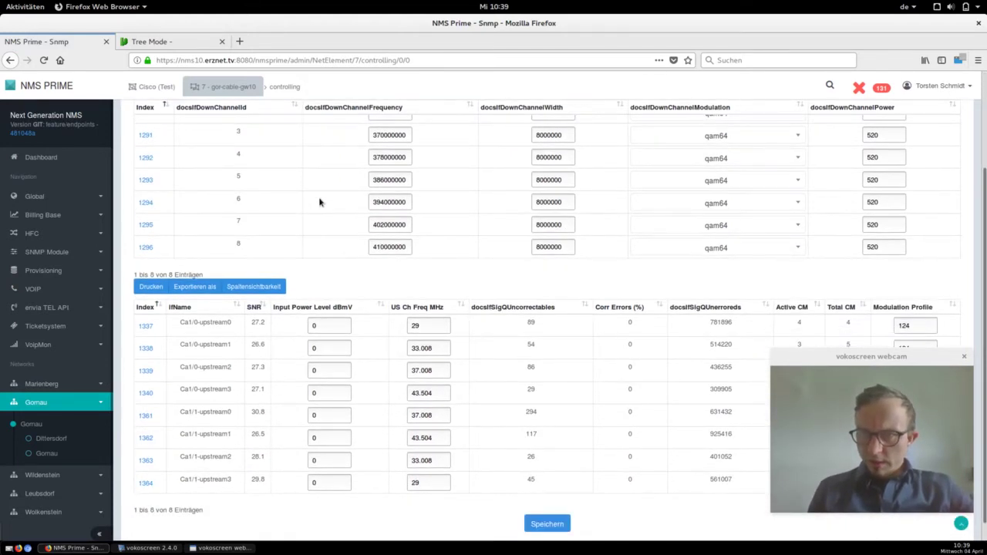
scroll(320, 202, up, 2)
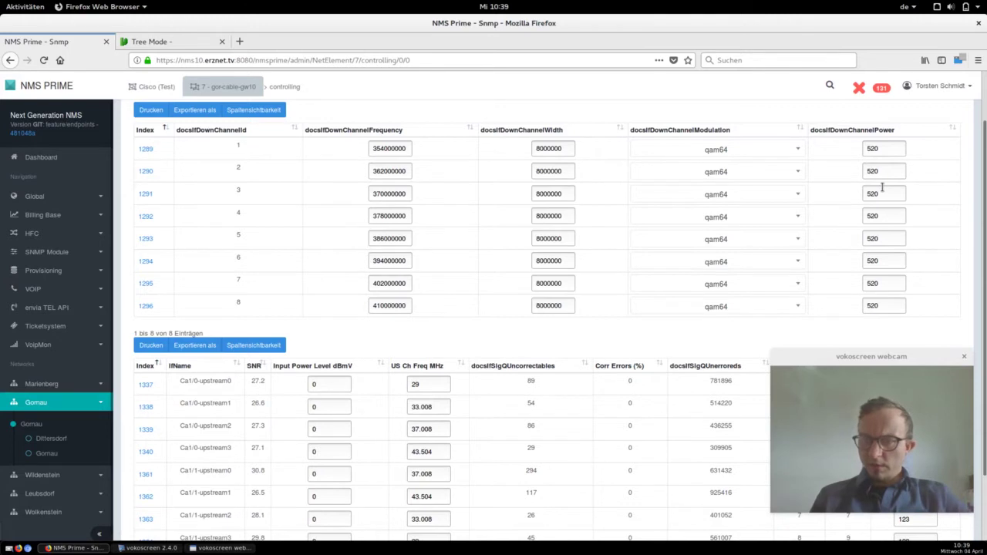
scroll(882, 187, up, 2)
scroll(882, 191, down, 5)
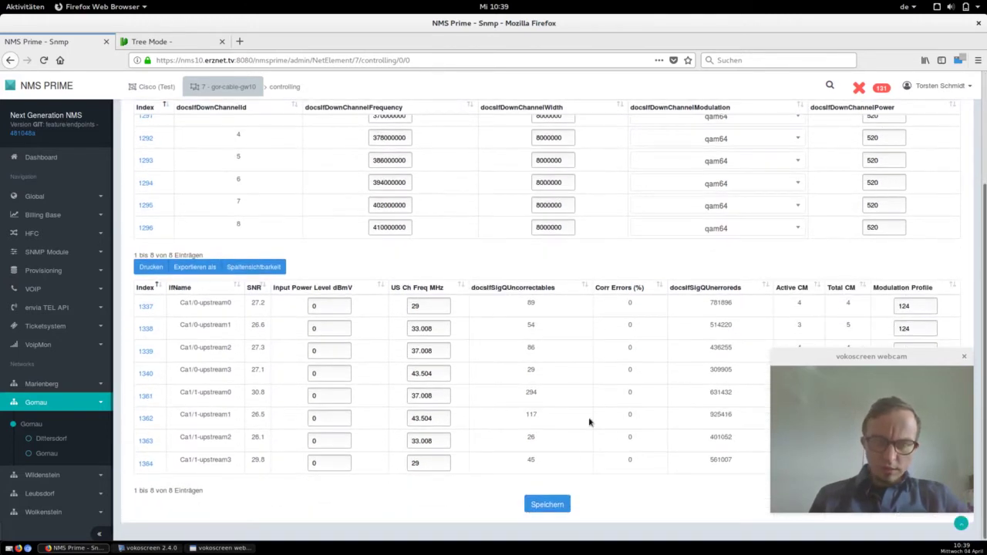
scroll(625, 496, up, 5)
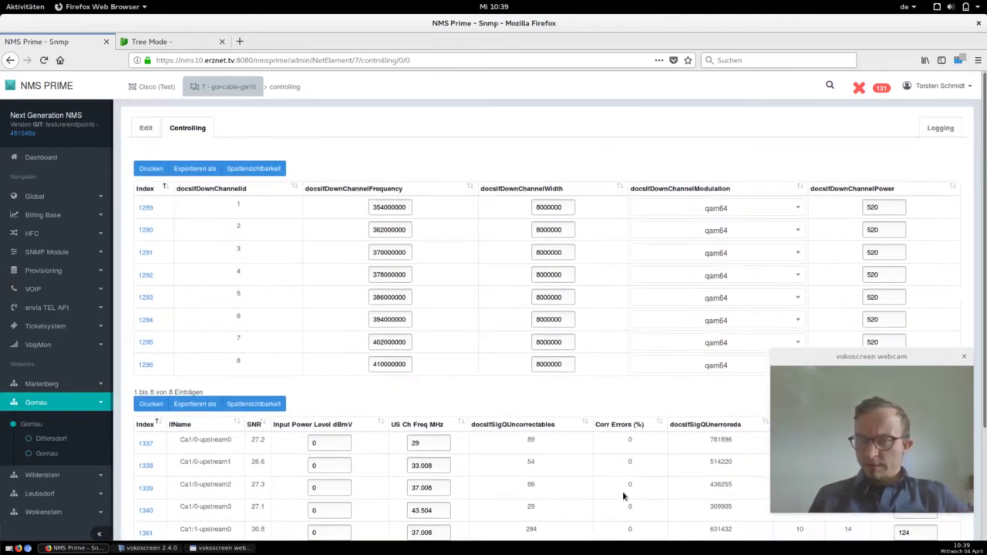
drag(858, 359, 856, 379)
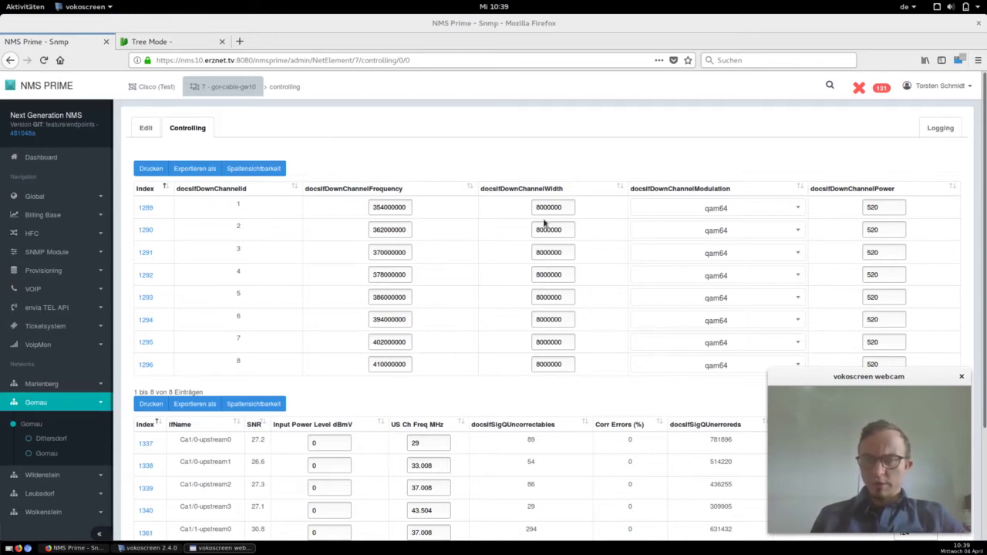
scroll(484, 248, down, 1)
scroll(484, 248, down, 2)
scroll(484, 248, up, 4)
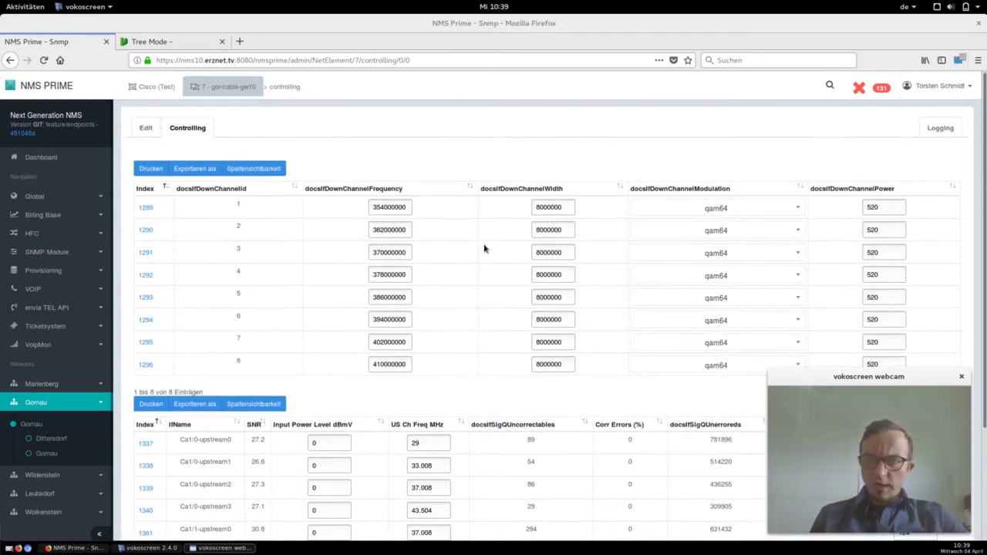
scroll(478, 374, down, 3)
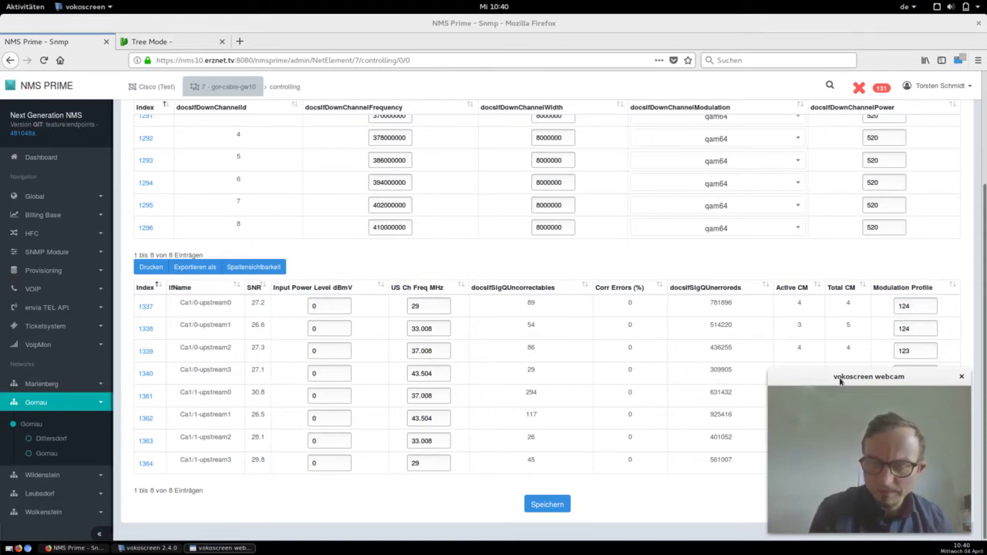
drag(848, 382, 757, 370)
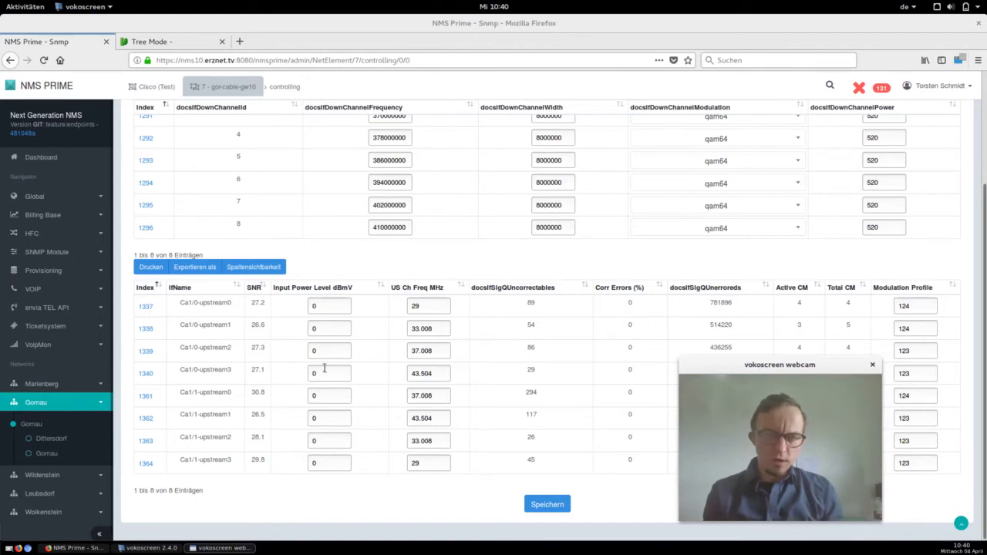
click(146, 308)
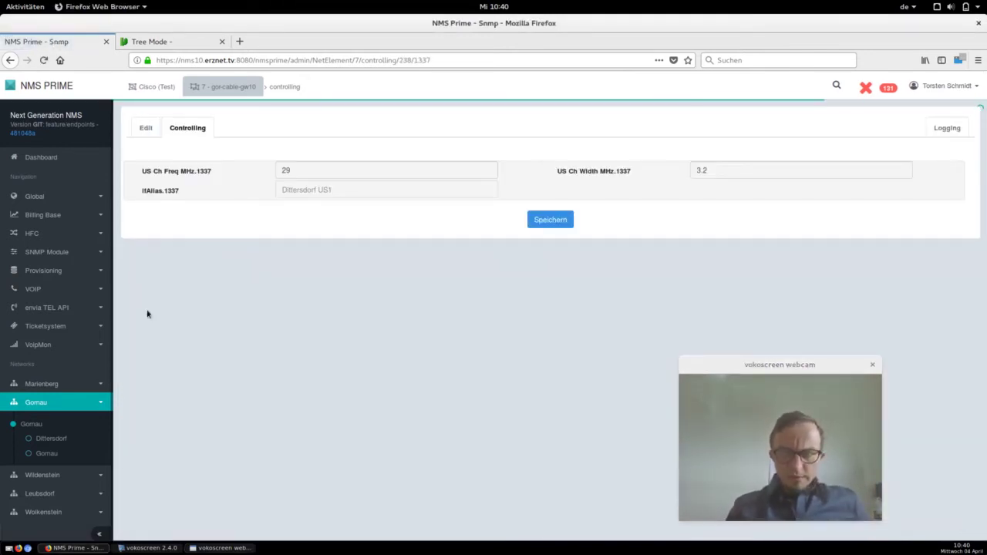
click(9, 61)
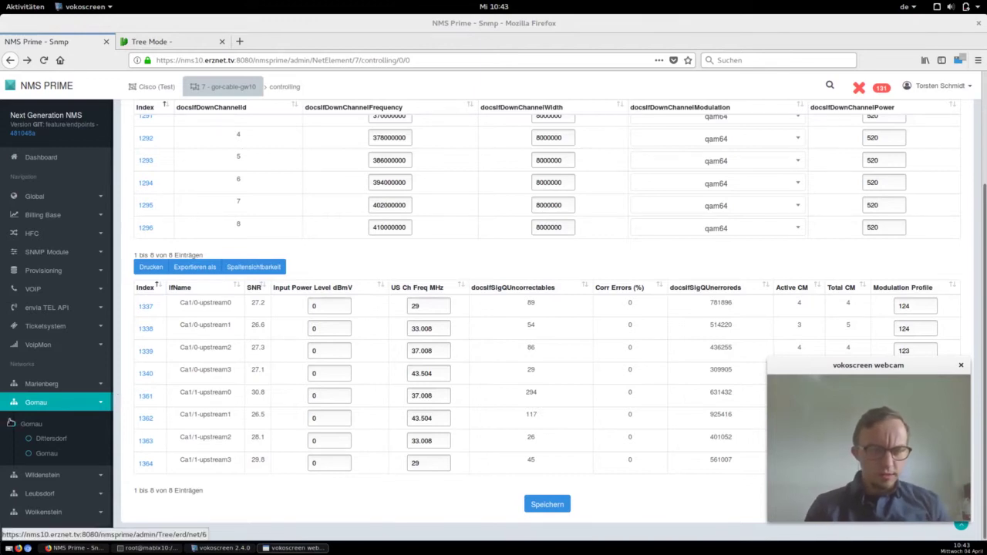
View the Dittersdorf cluster's topography map, then its controlling table for upstreams 1337–1340
click(48, 438)
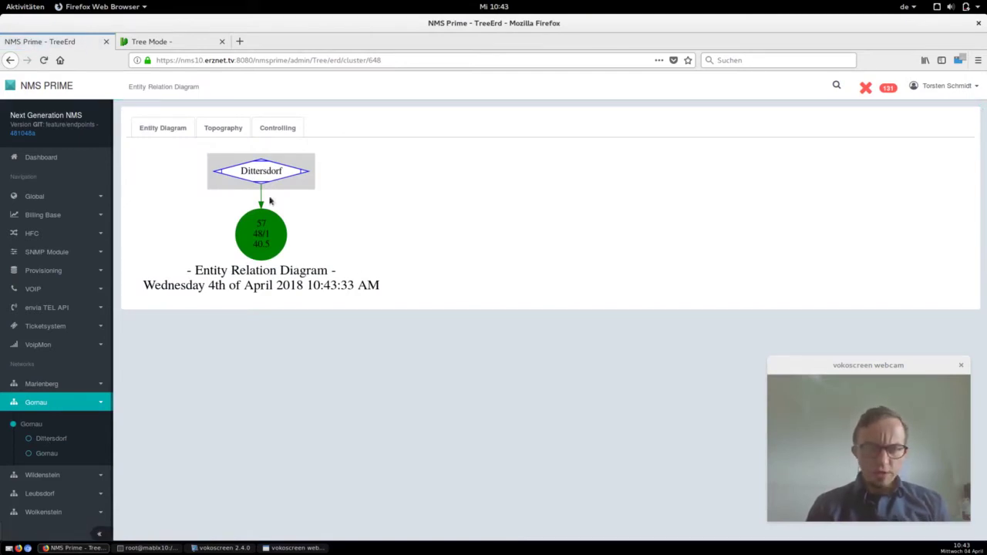
click(213, 133)
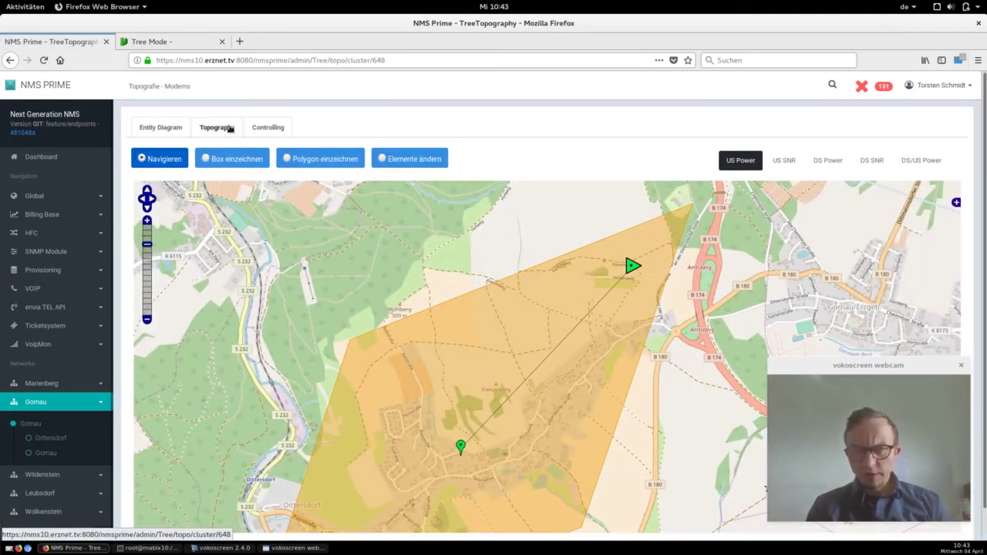
click(275, 129)
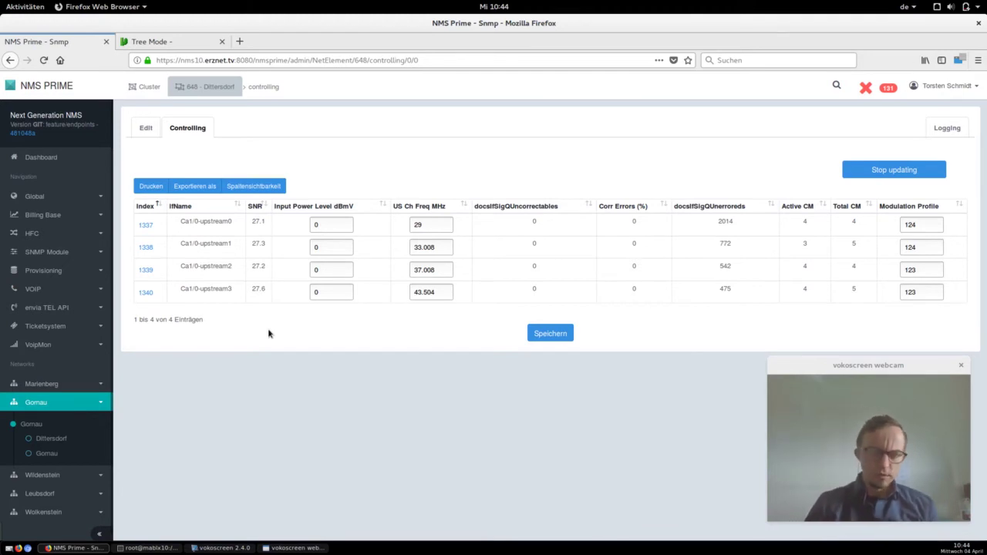
Open the Gornau cluster's controlling table for upstream channels 1361–1364 on Ca1/1
click(46, 454)
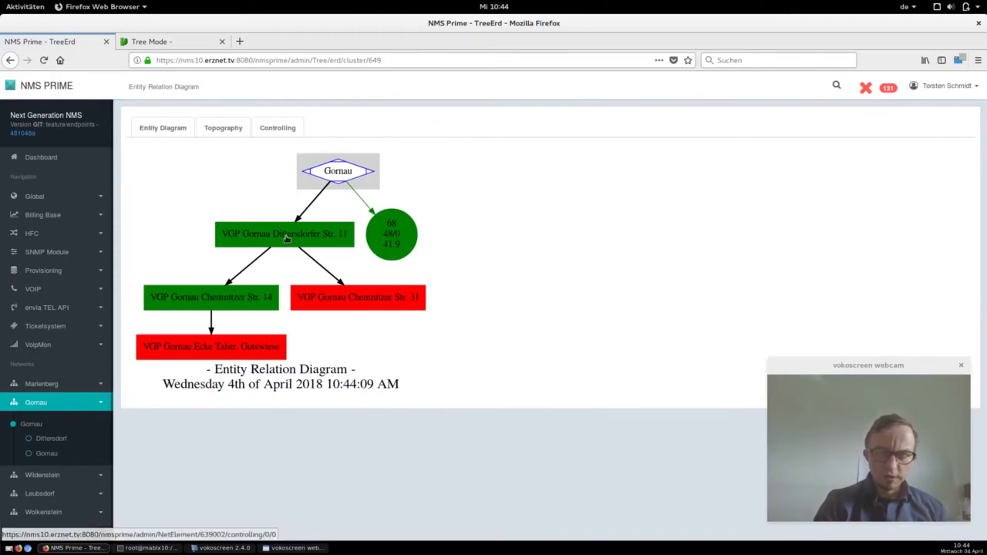
click(279, 128)
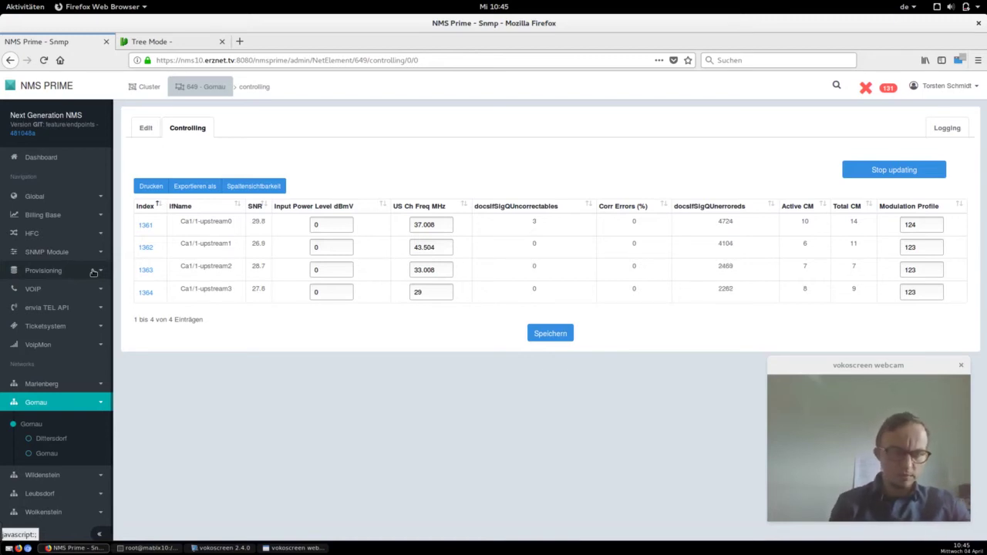
Open CMTS gor-cable-gw10 from the Provisioning CMTS list and view its Analysis page
click(93, 273)
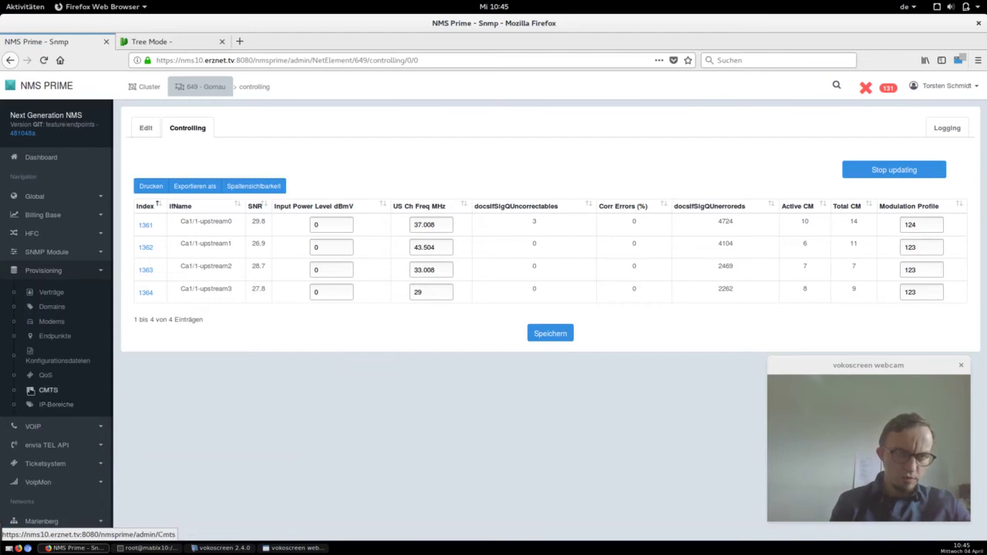
click(55, 390)
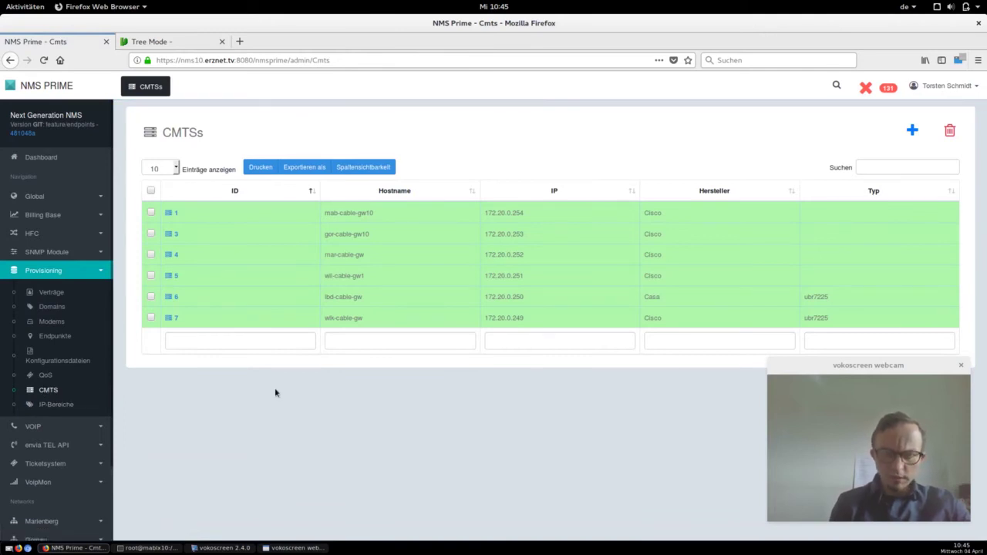
click(176, 234)
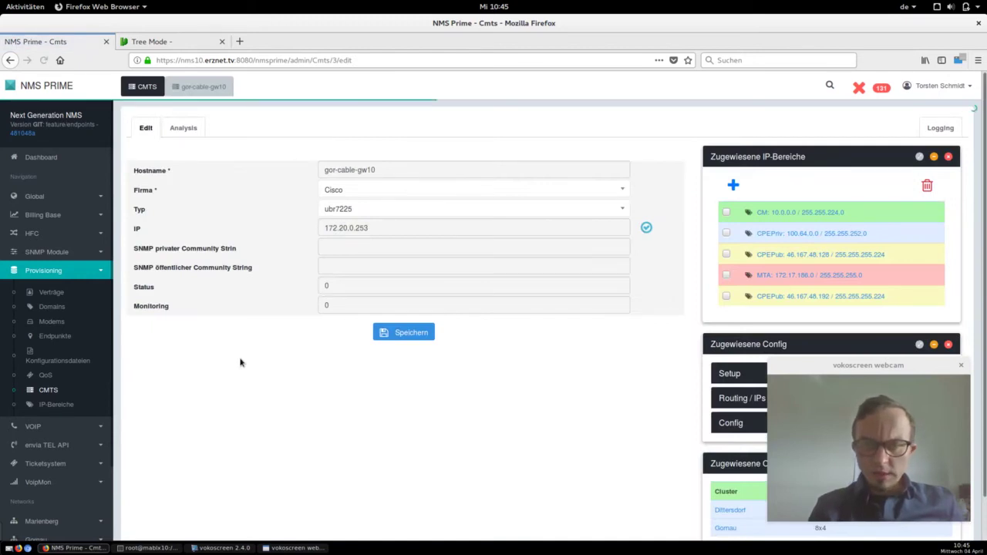
click(183, 129)
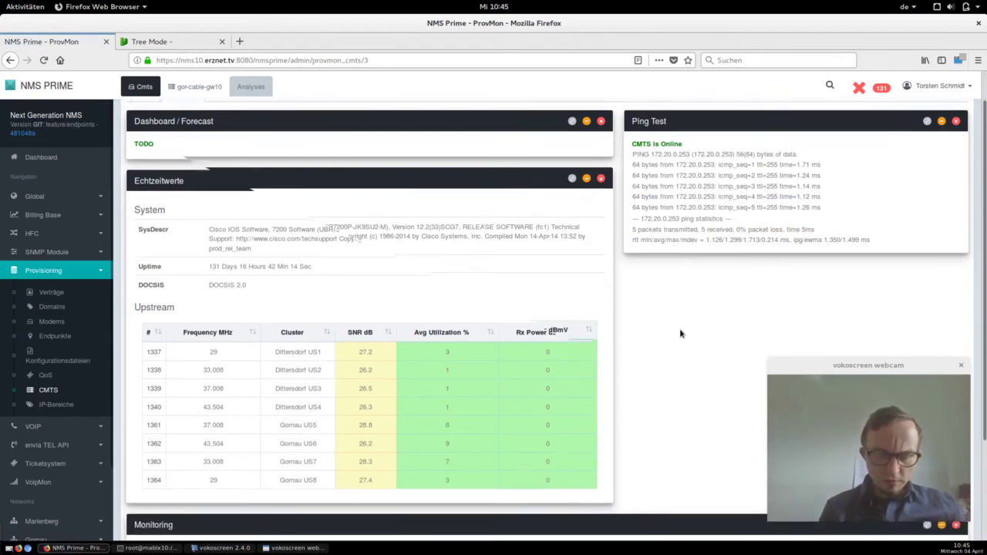
Scroll gor-cable-gw10's Analysis page down to the Monitoring panel's Graph Preview Filters
scroll(680, 333, down, 2)
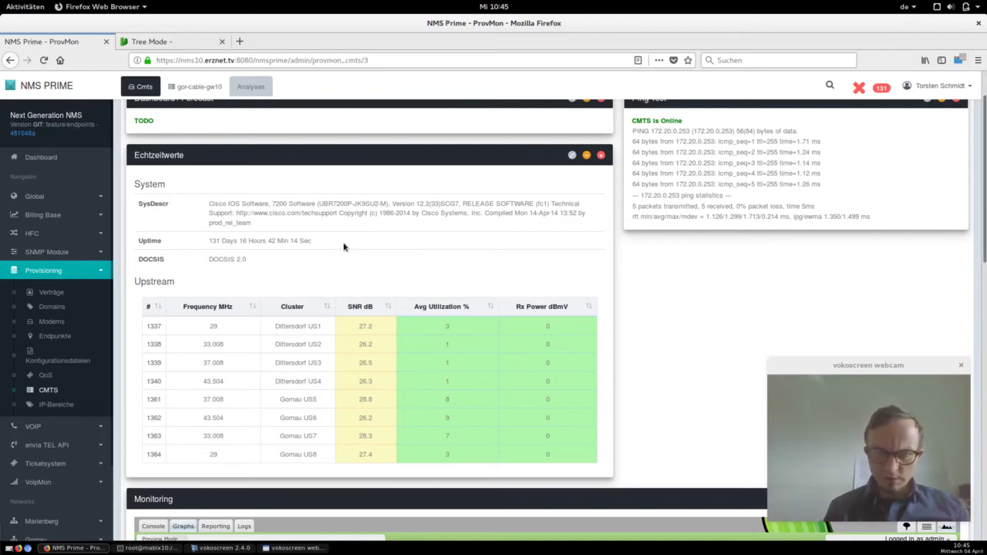
scroll(344, 246, down, 3)
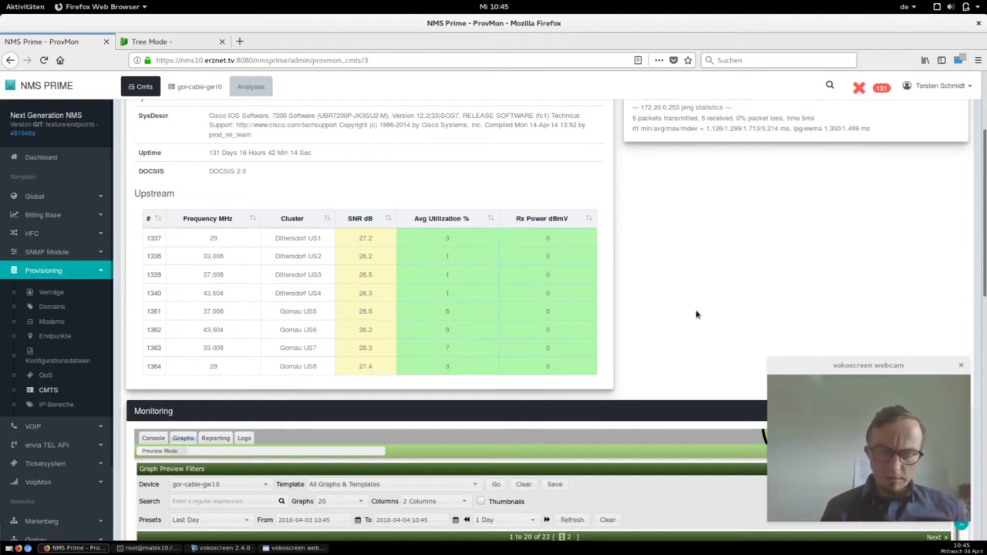
Zoom in on the Analysis page to enlarge the monitoring content
scroll(710, 312, down, 5)
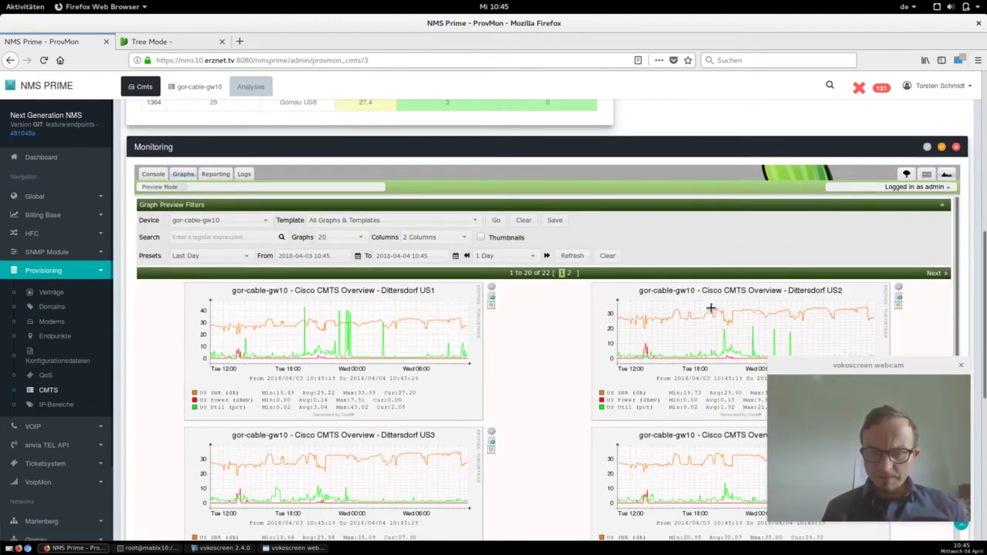
scroll(524, 385, down, 3)
scroll(524, 384, up, 3)
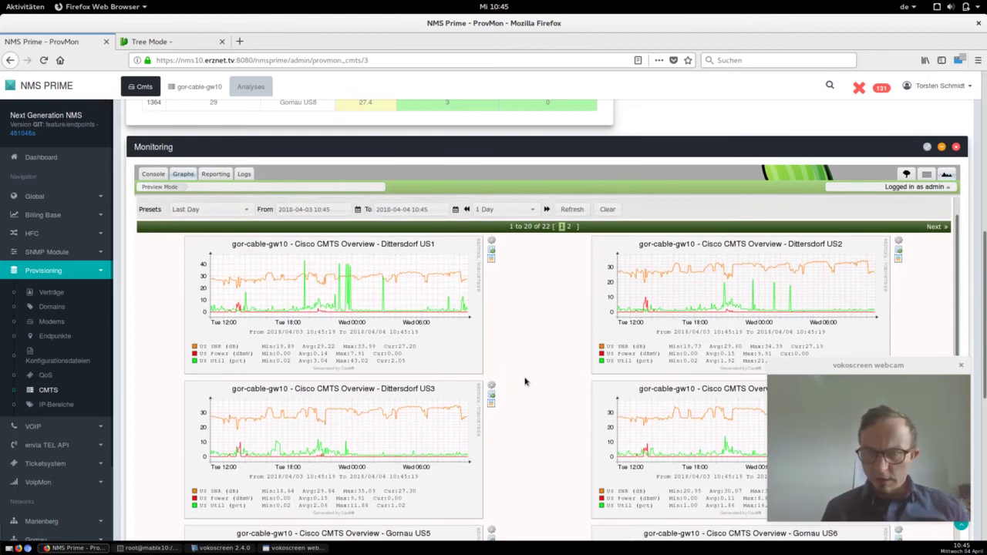
scroll(524, 381, down, 2)
scroll(524, 382, up, 2)
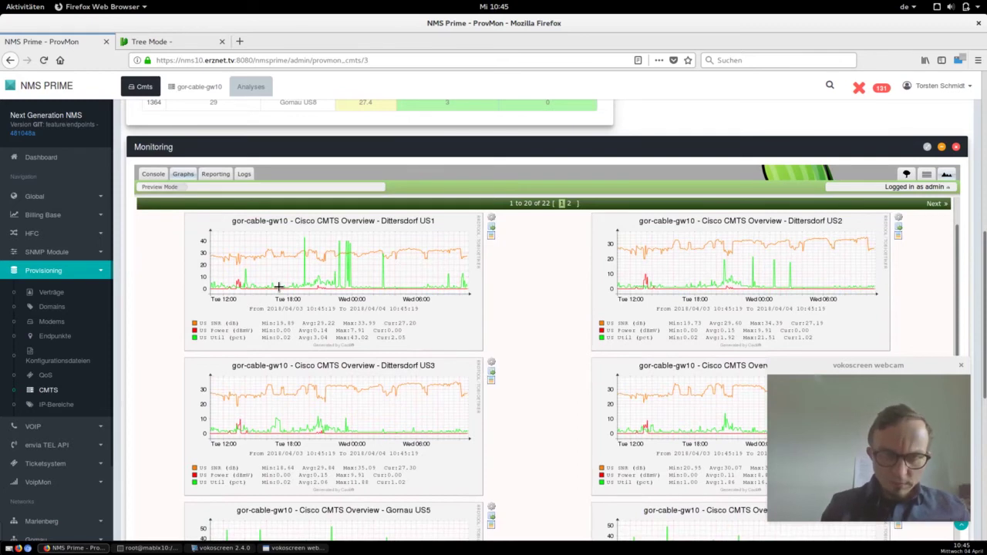
key(ctrl+plus)
key(ctrl+plus)
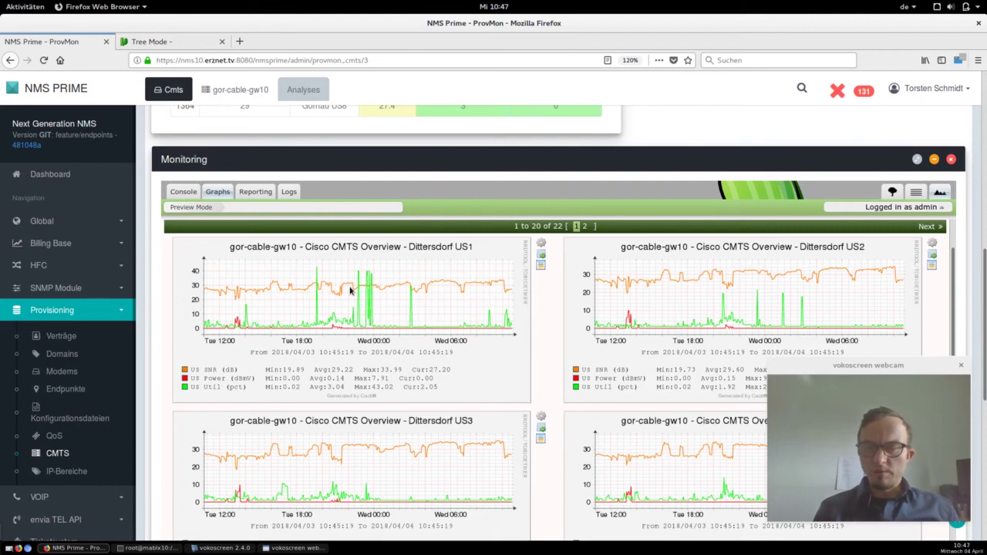
Set the monitoring graphs' time range preset to Last Week and review them
scroll(349, 290, down, 3)
scroll(349, 291, down, 3)
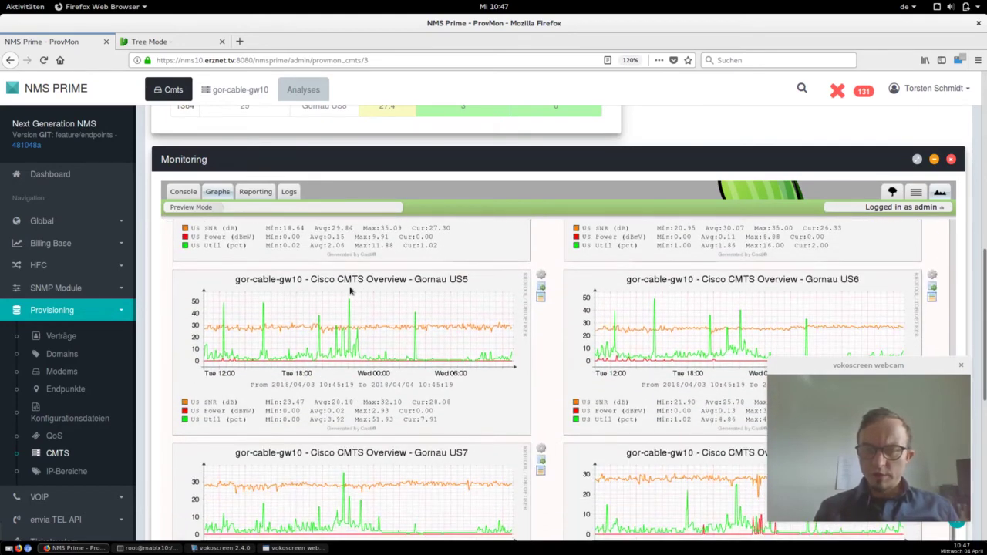
scroll(349, 290, down, 3)
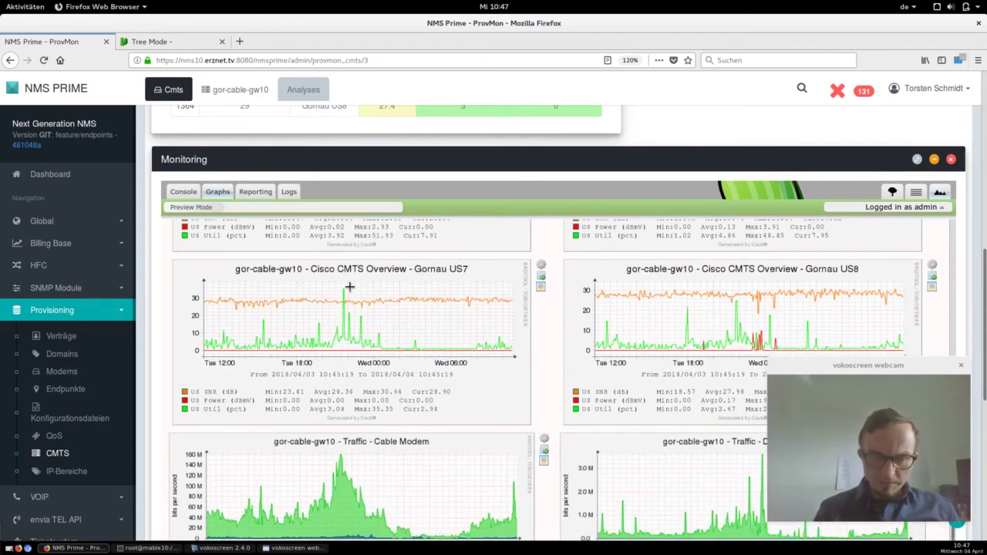
scroll(350, 291, down, 1)
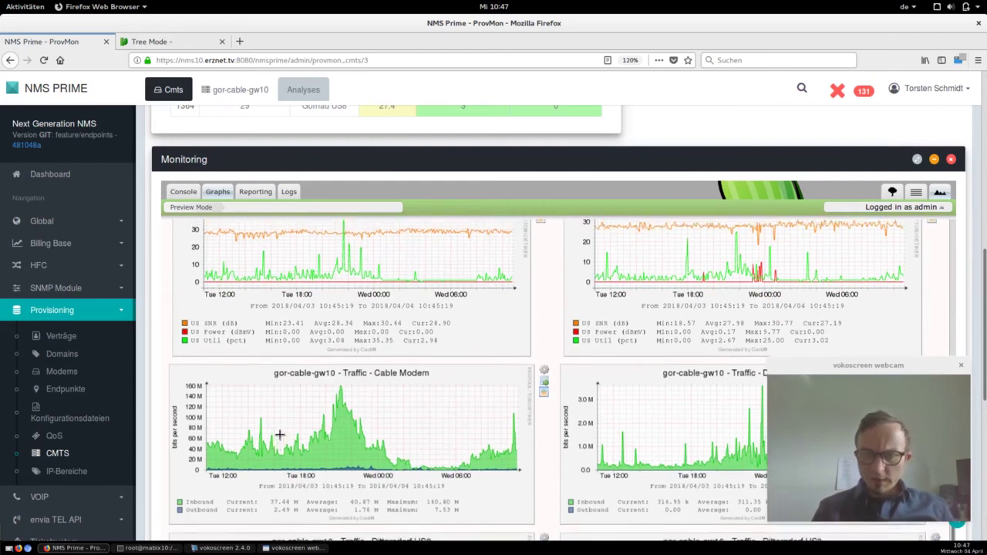
scroll(279, 436, down, 4)
scroll(279, 438, down, 4)
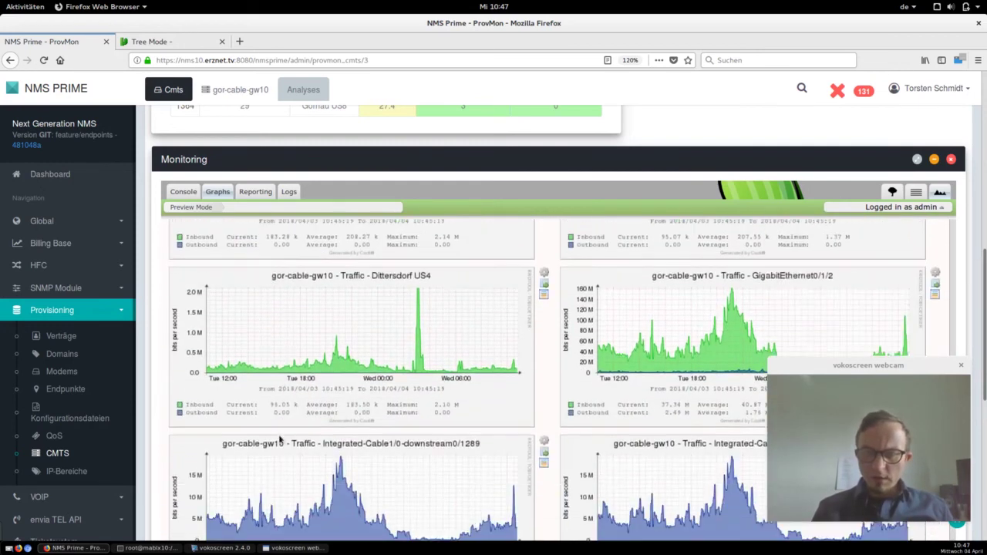
scroll(279, 437, up, 5)
scroll(279, 437, up, 10)
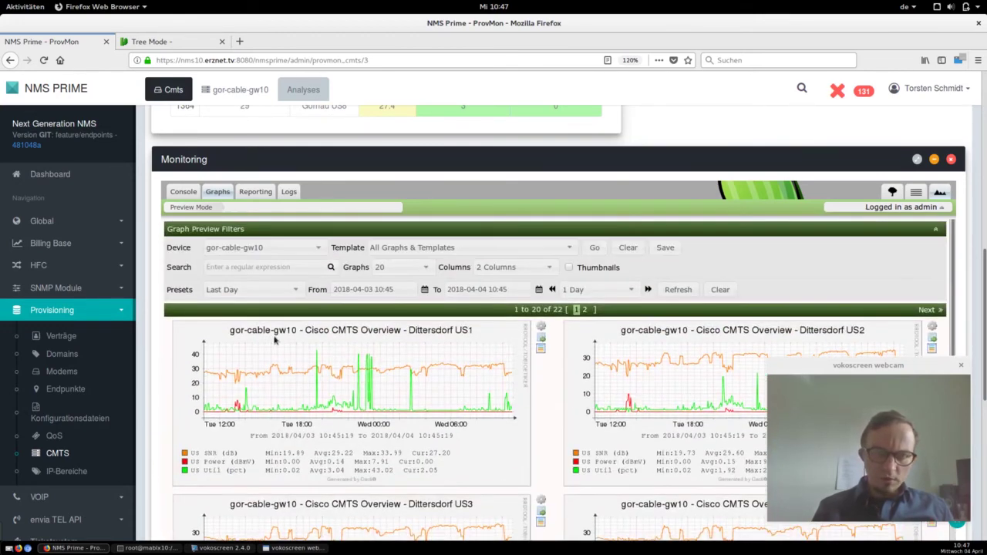
click(264, 294)
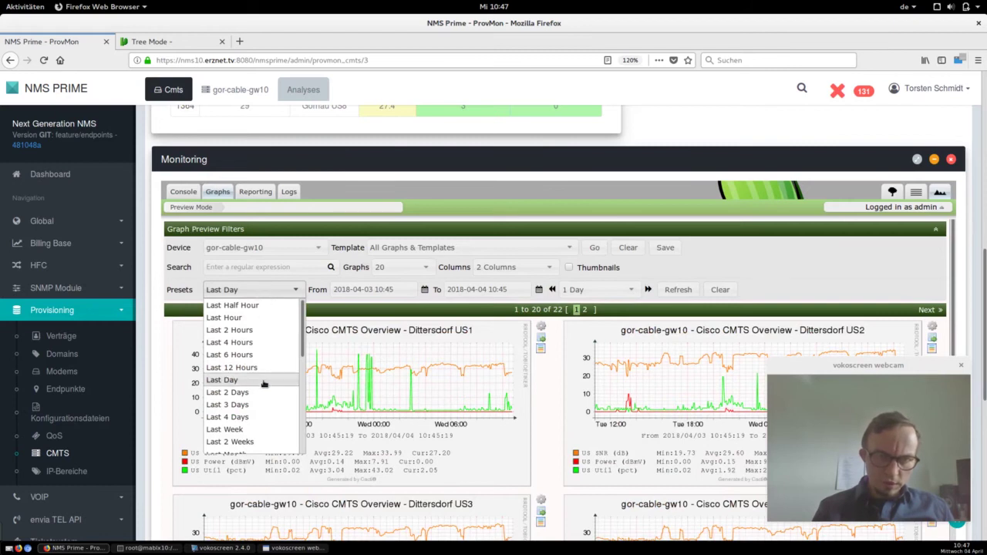
click(229, 429)
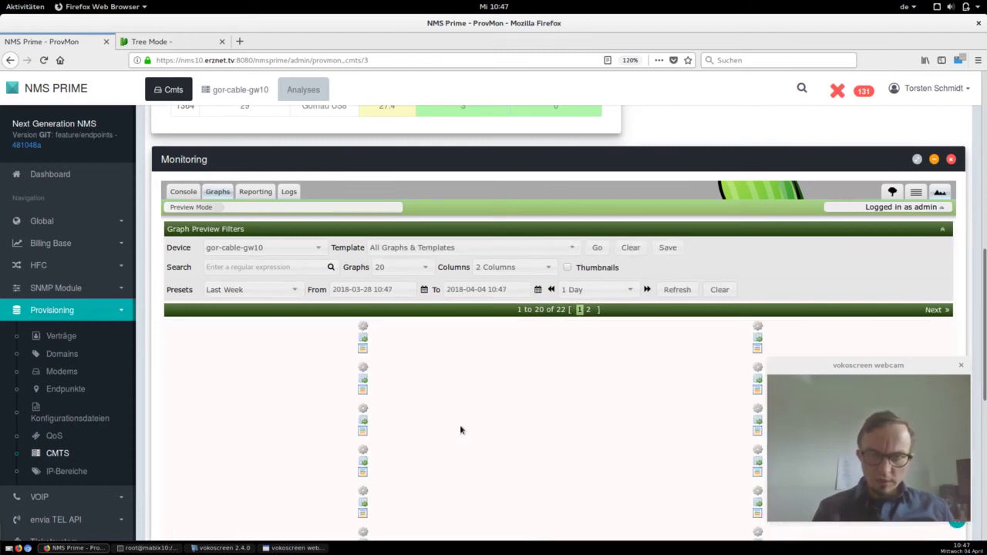
scroll(460, 424, down, 3)
scroll(460, 424, down, 4)
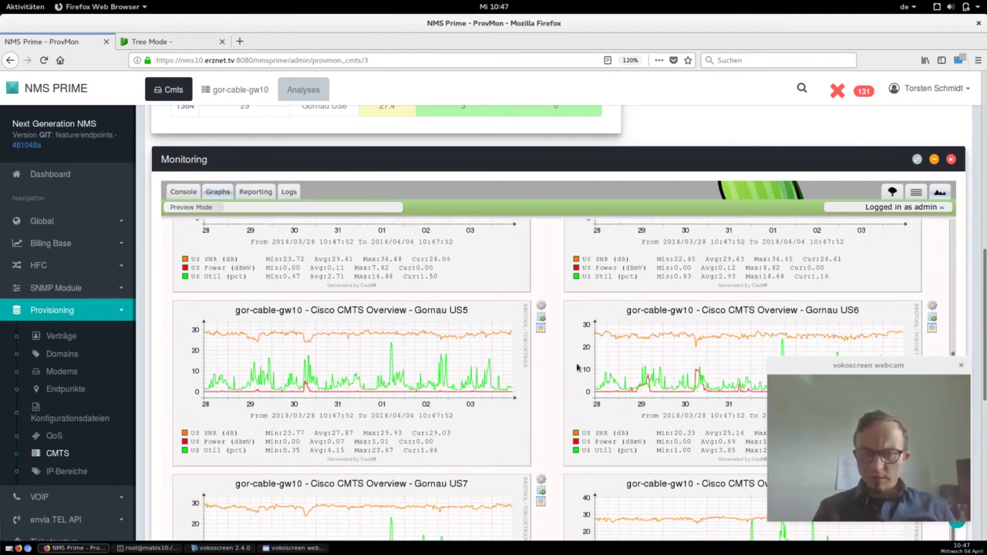
scroll(436, 359, down, 3)
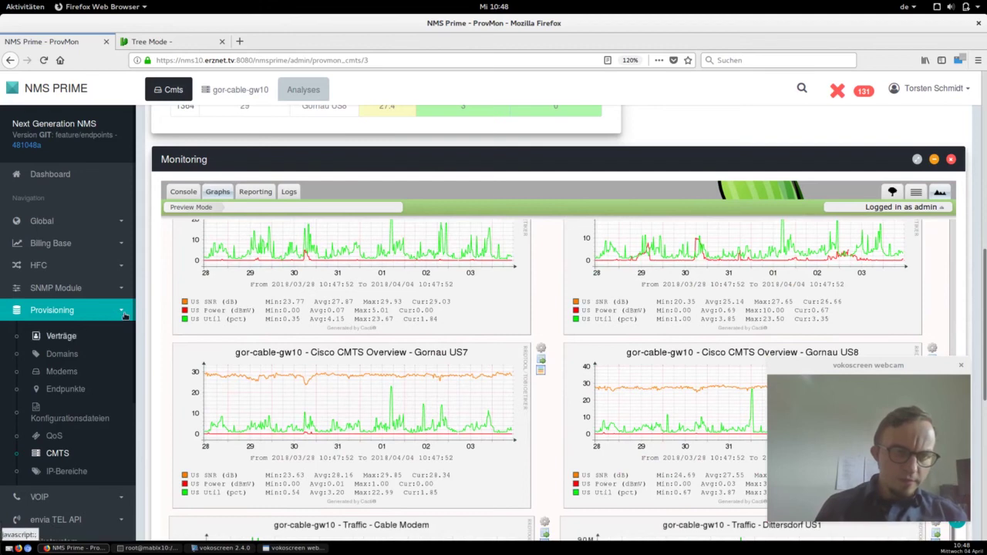
Collapse Provisioning in the sidebar and open the Dittersdorf cluster under Gornau
click(46, 310)
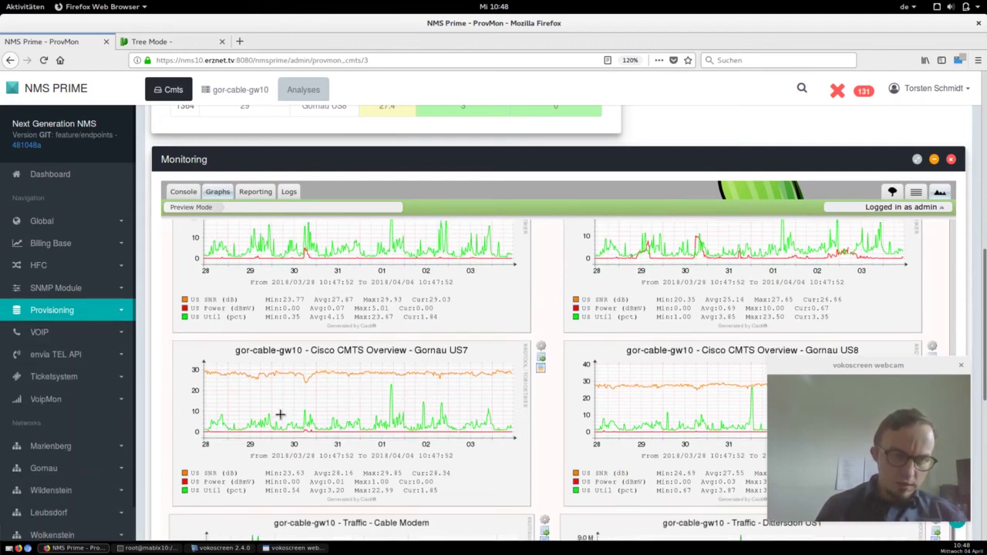
scroll(280, 412, down, 2)
click(125, 471)
scroll(115, 462, down, 3)
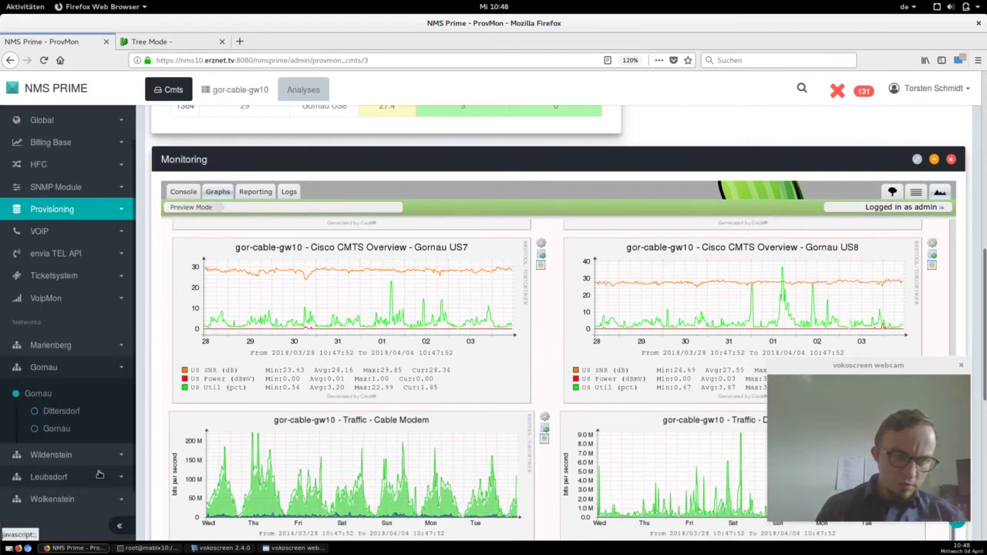
click(55, 412)
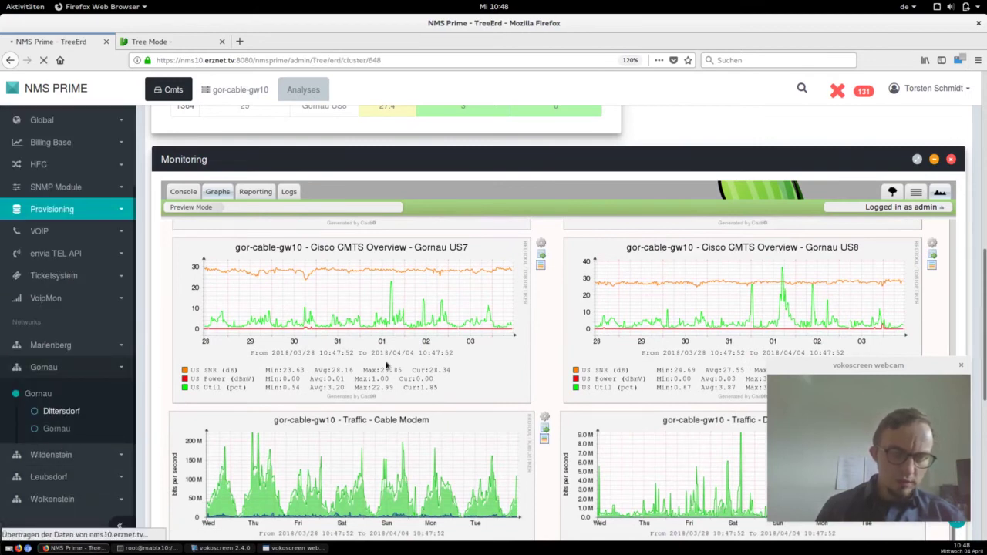
Show Dittersdorf's upstream controlling table, fold the SNMP Module menu, and list Marienberg's sites
click(332, 142)
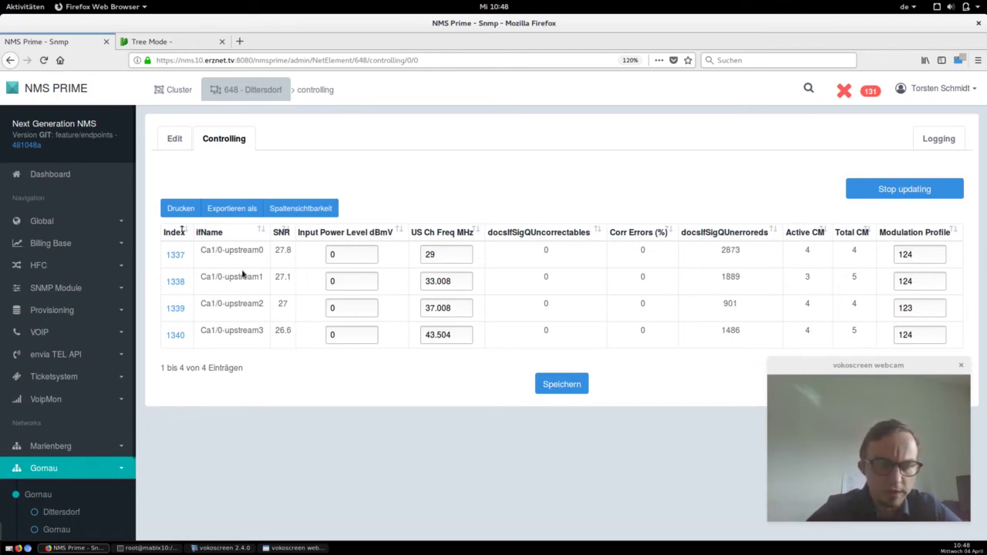
click(99, 288)
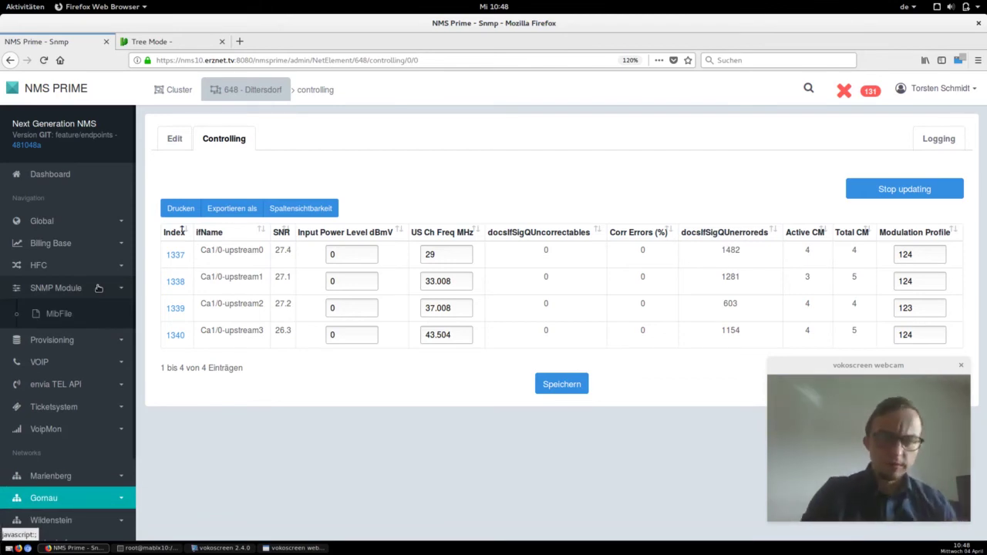
click(99, 287)
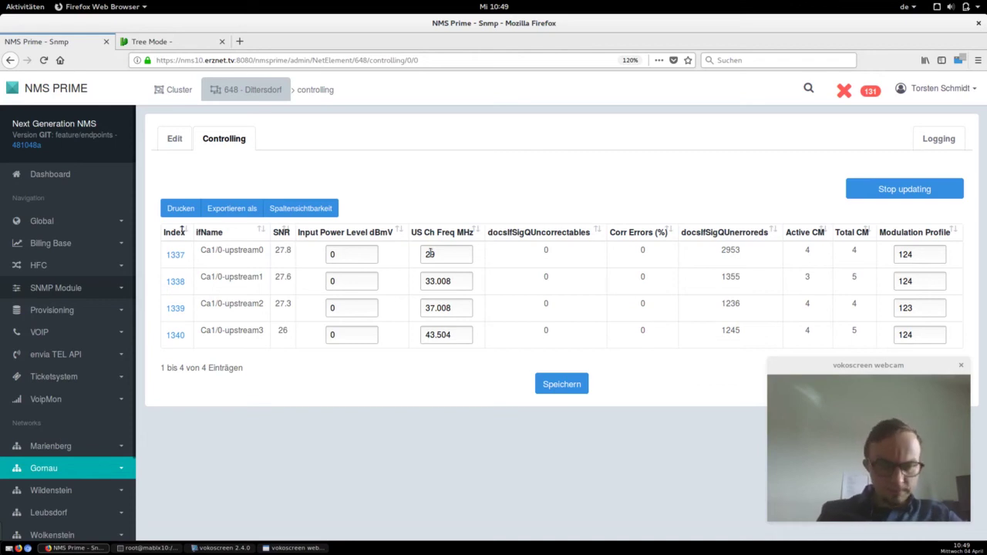
click(127, 443)
scroll(92, 323, down, 3)
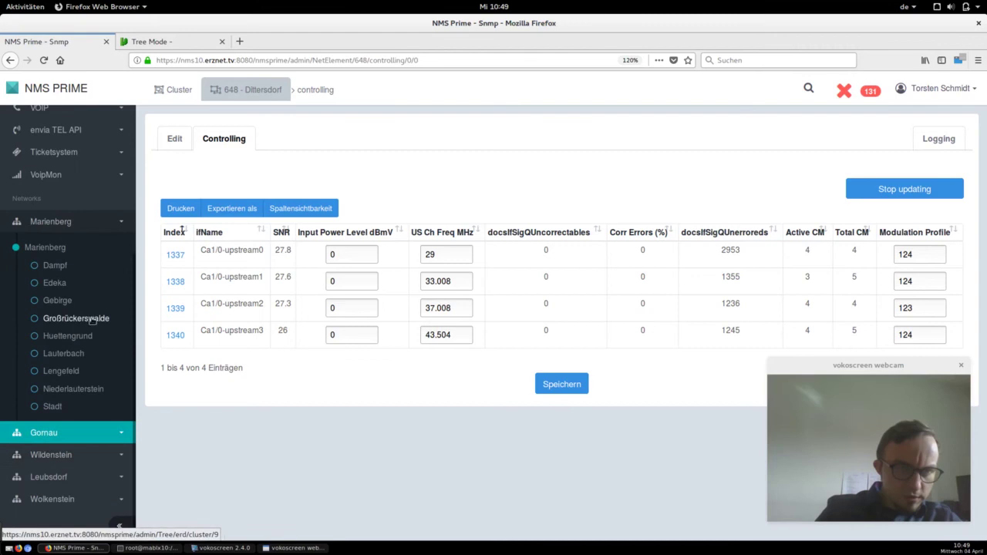
Open Marienberg's entity diagram and select CMTS mab-cable-gw10 to view its controlling tables
click(58, 248)
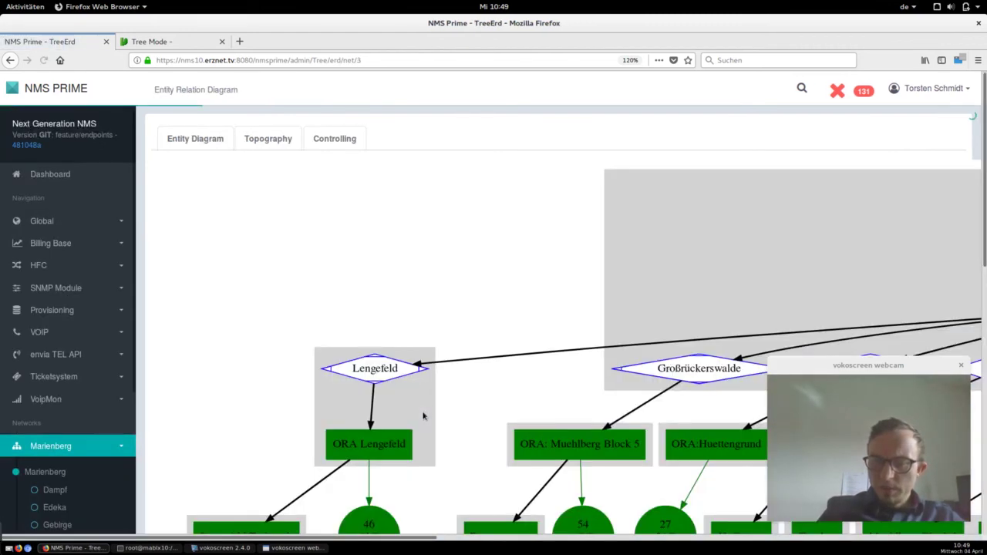
scroll(598, 356, right, 2)
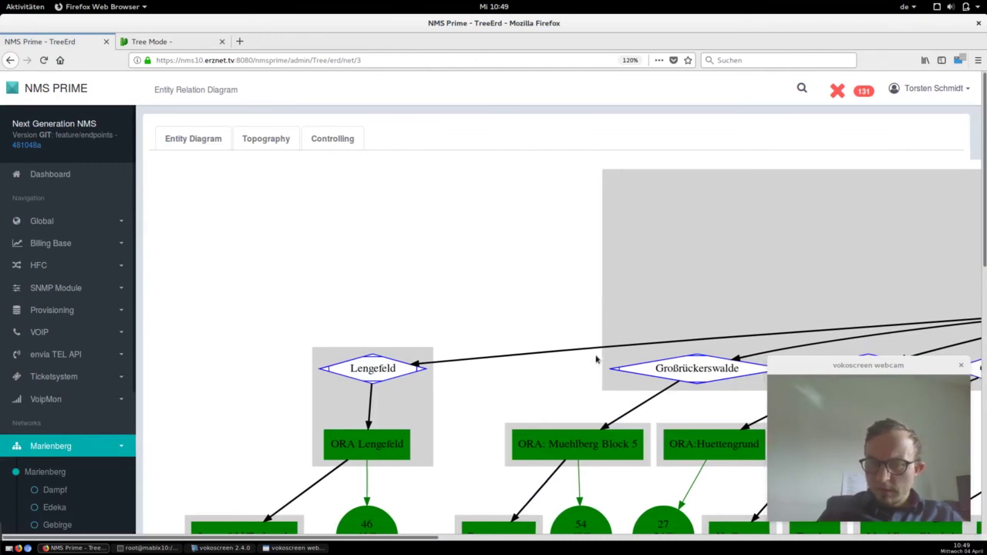
scroll(598, 356, right, 8)
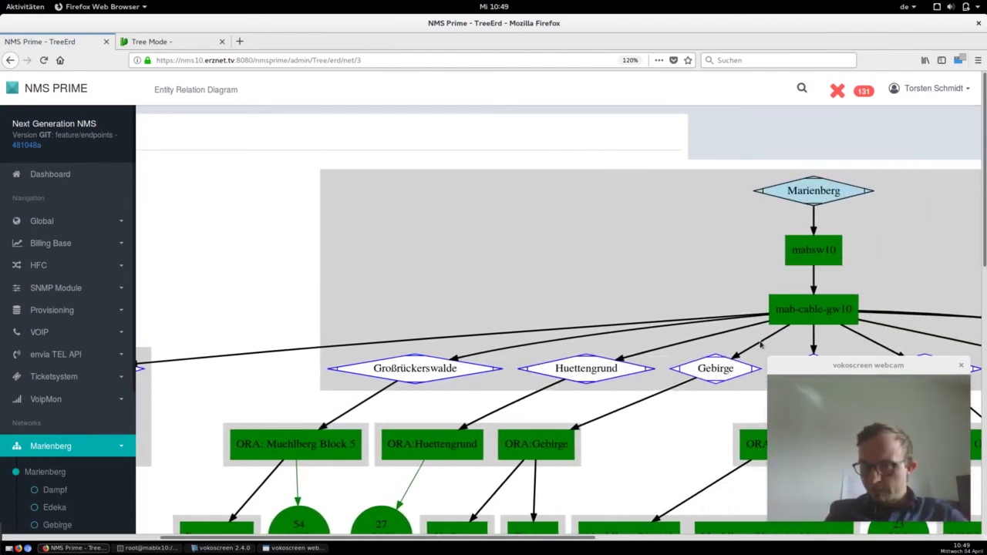
click(797, 319)
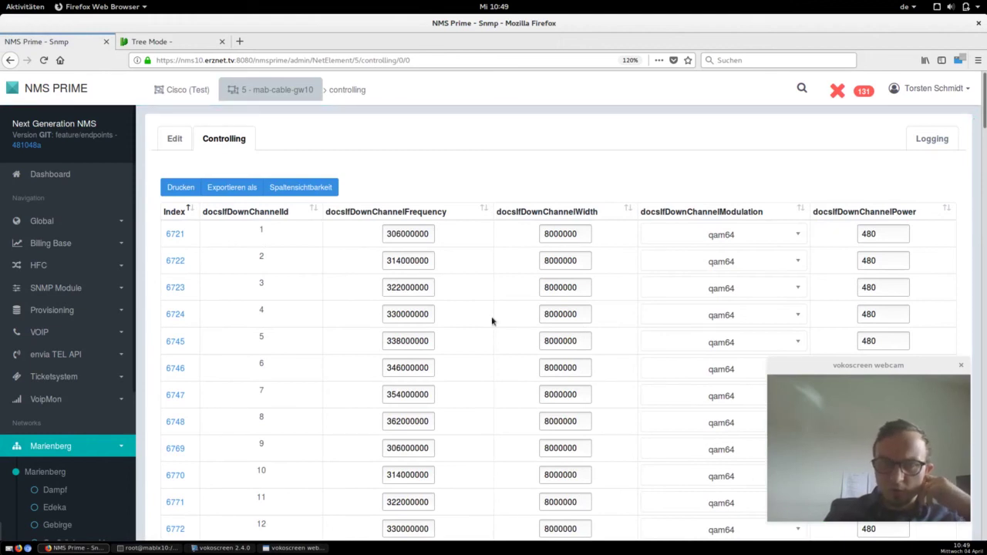
Scroll through mab-cable-gw10's 80 downstream and 40 upstream channel tables and back up
scroll(491, 321, down, 15)
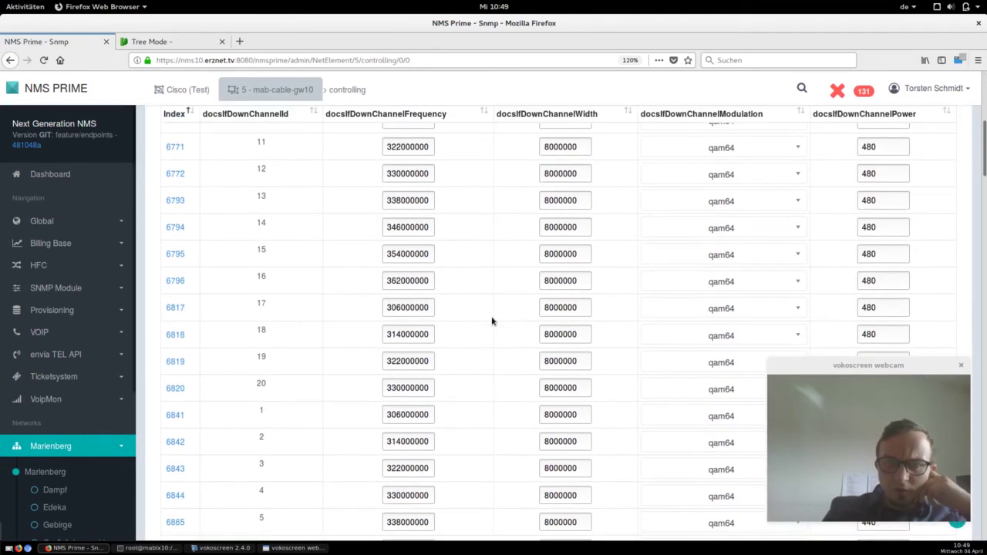
scroll(492, 321, down, 15)
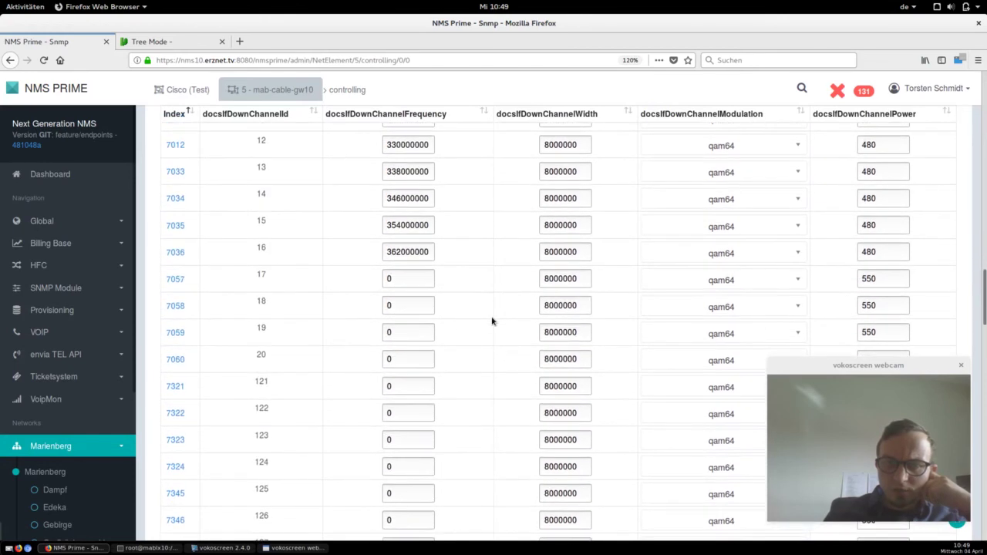
scroll(492, 321, down, 6)
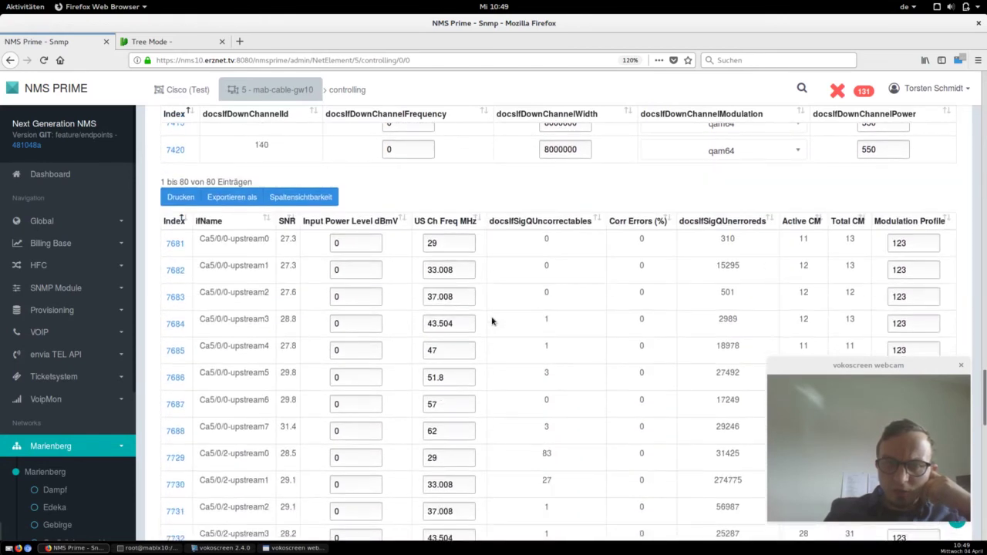
scroll(492, 321, down, 1)
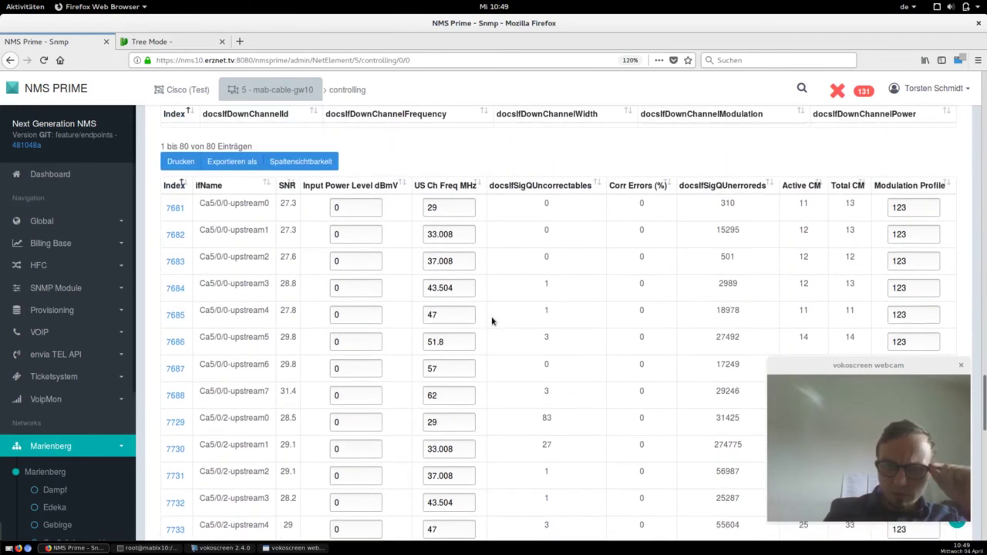
scroll(492, 321, down, 6)
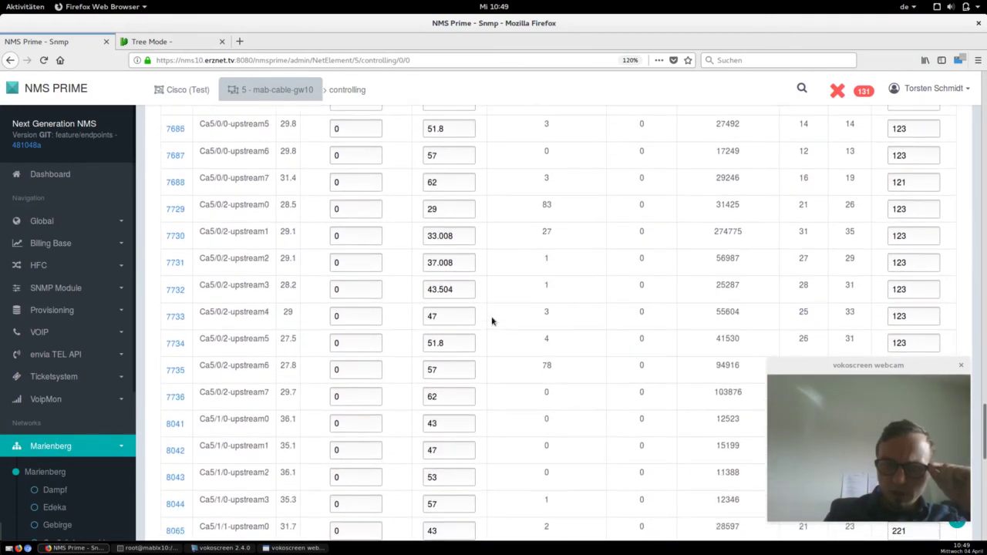
scroll(492, 321, down, 6)
scroll(492, 323, down, 7)
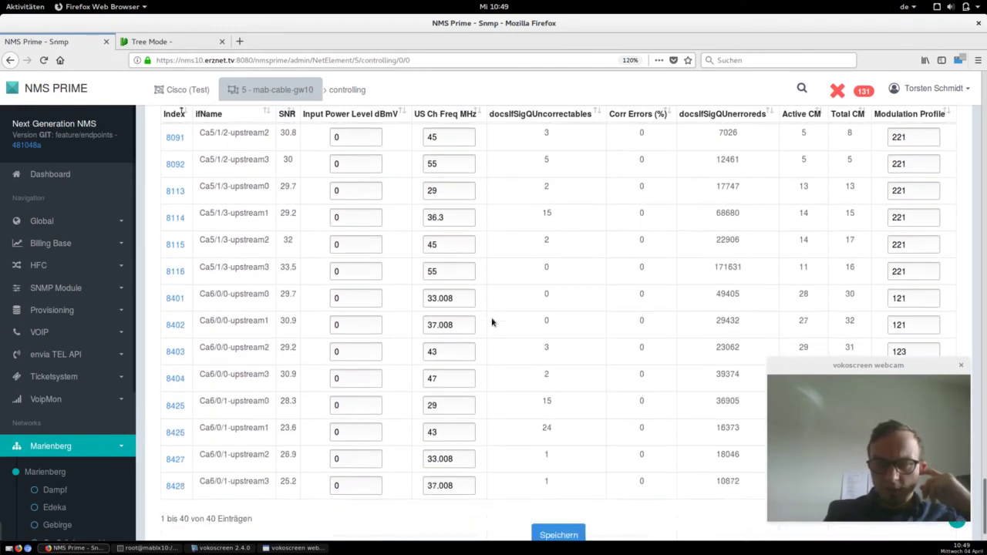
scroll(492, 322, down, 1)
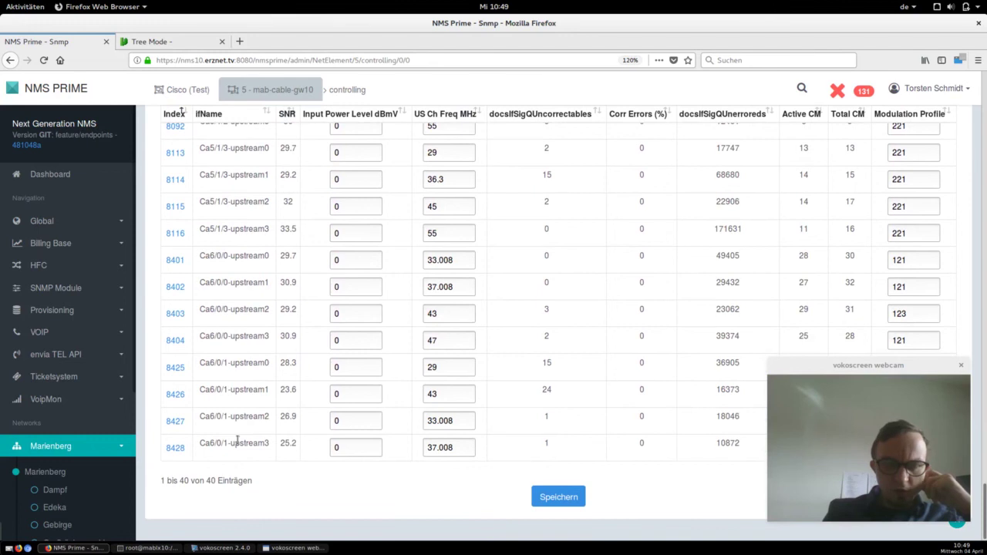
scroll(62, 489, down, 3)
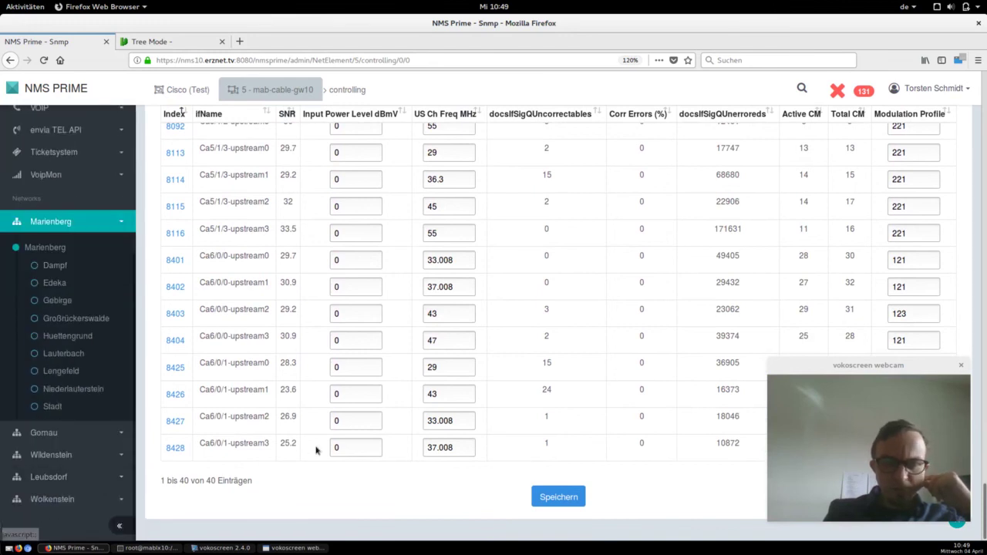
scroll(315, 451, up, 12)
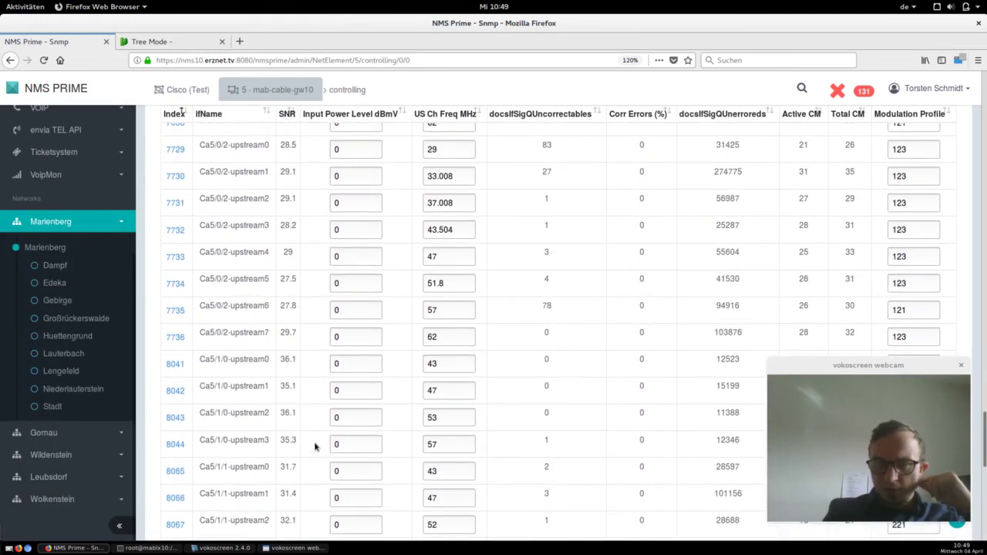
scroll(315, 447, up, 8)
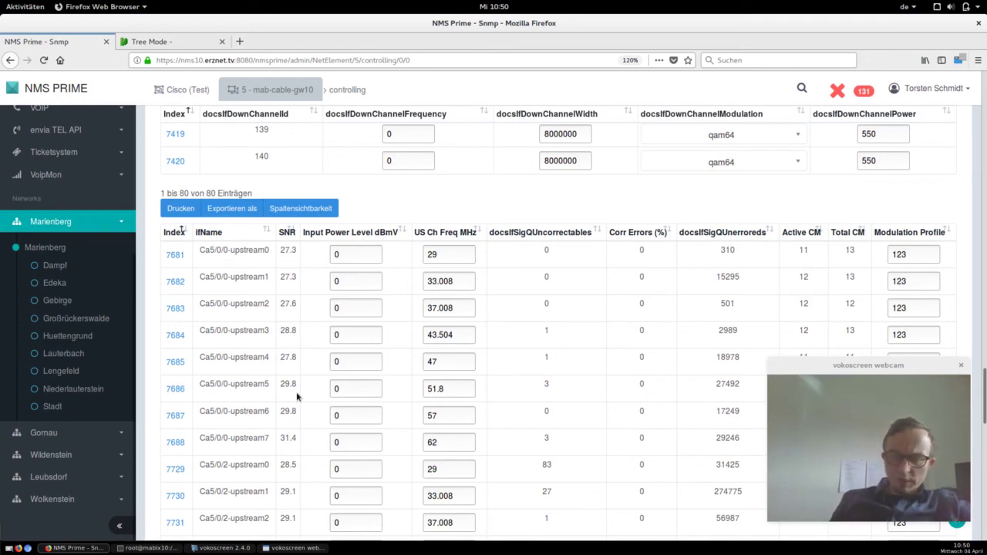
Open the Dampf cluster under Marienberg and view its controlling table of upstreams Ca6/0/0-upstream0 to upstream3
click(51, 262)
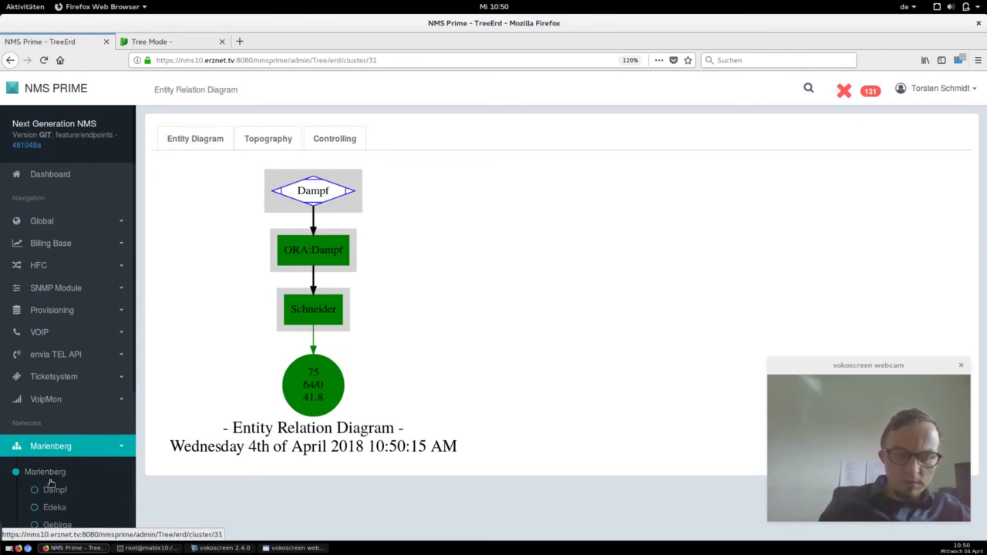
click(344, 146)
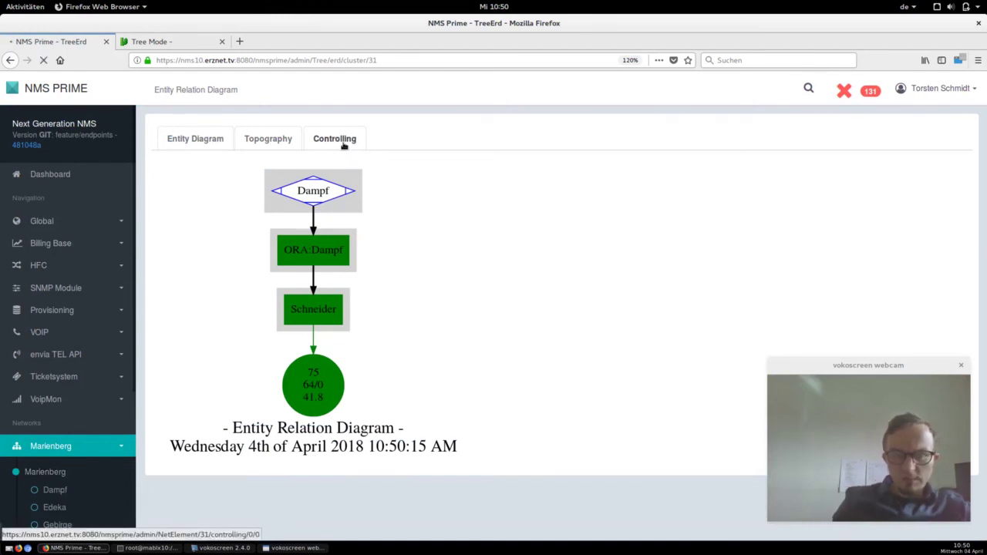